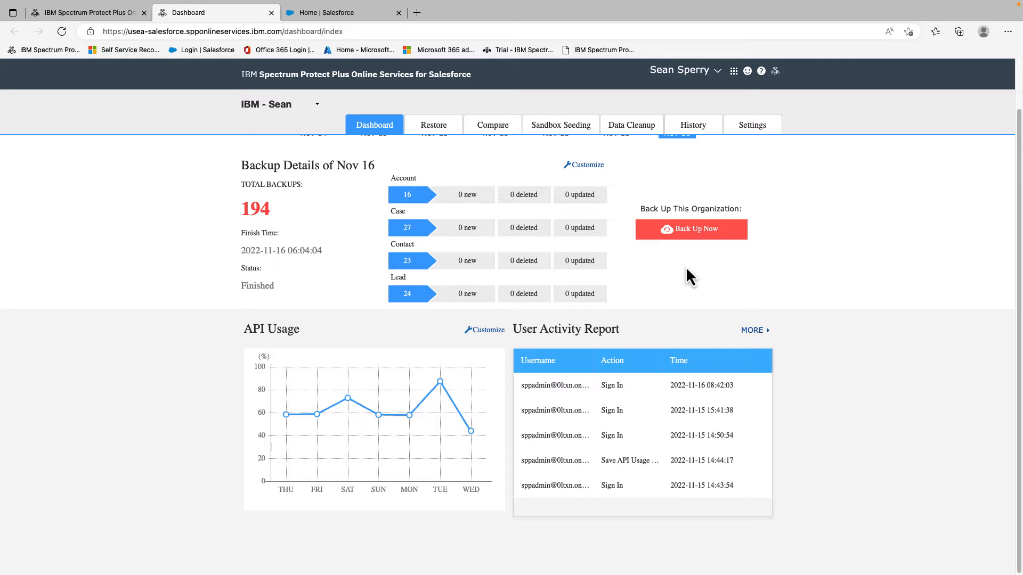
Run Back Up Now so a Nov 16 backup captures Account, Case, Contact and Lead records.
click(658, 238)
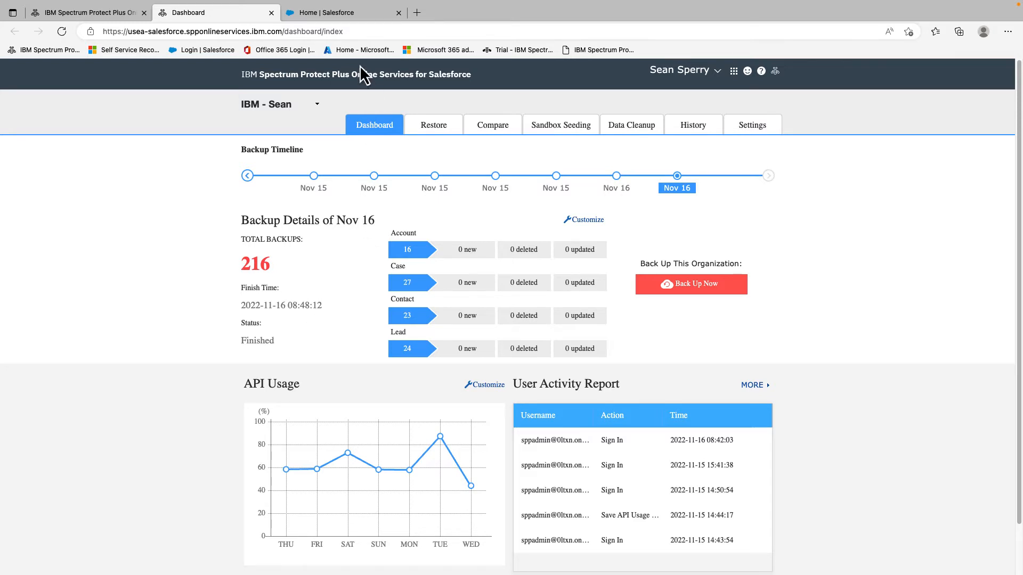
In Object Manager, go to Account's Fields & Relationships and open the Industry picklist field.
click(340, 15)
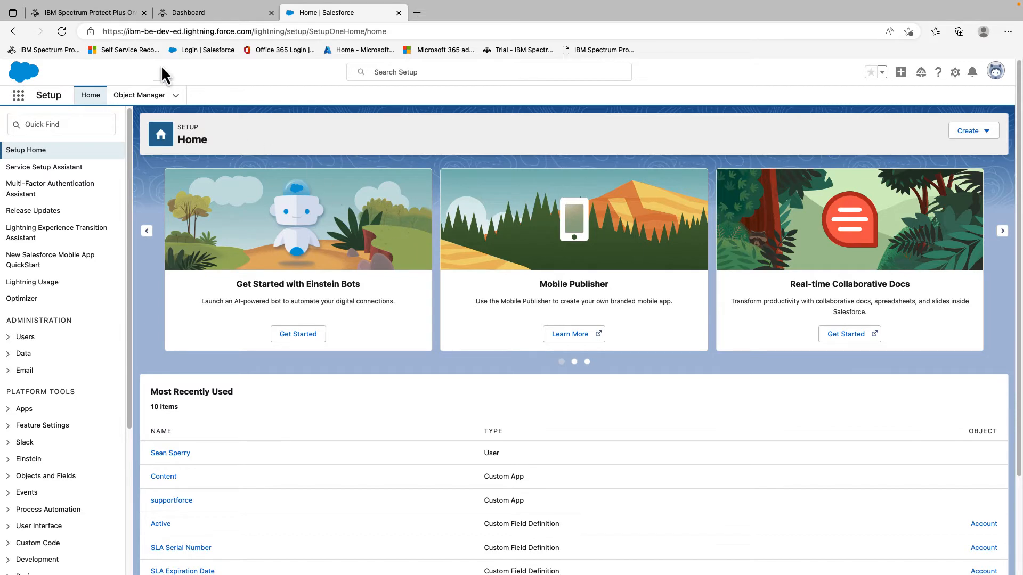
click(141, 99)
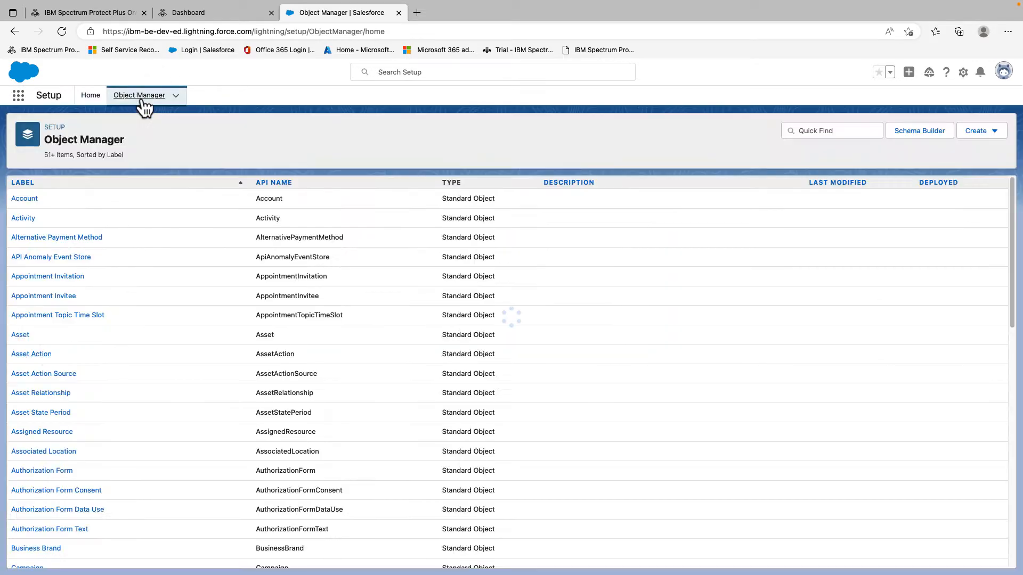
click(27, 201)
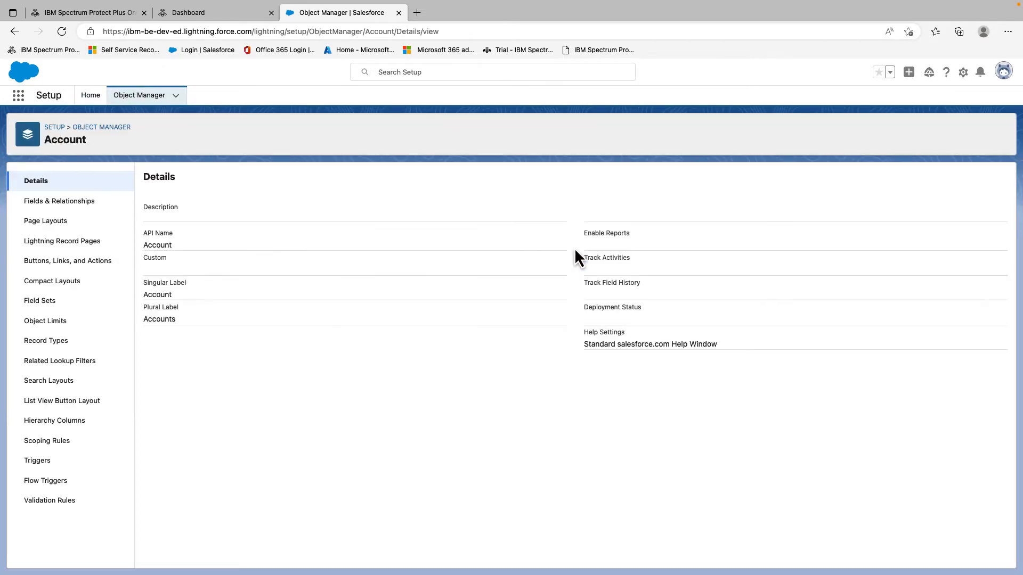
click(42, 202)
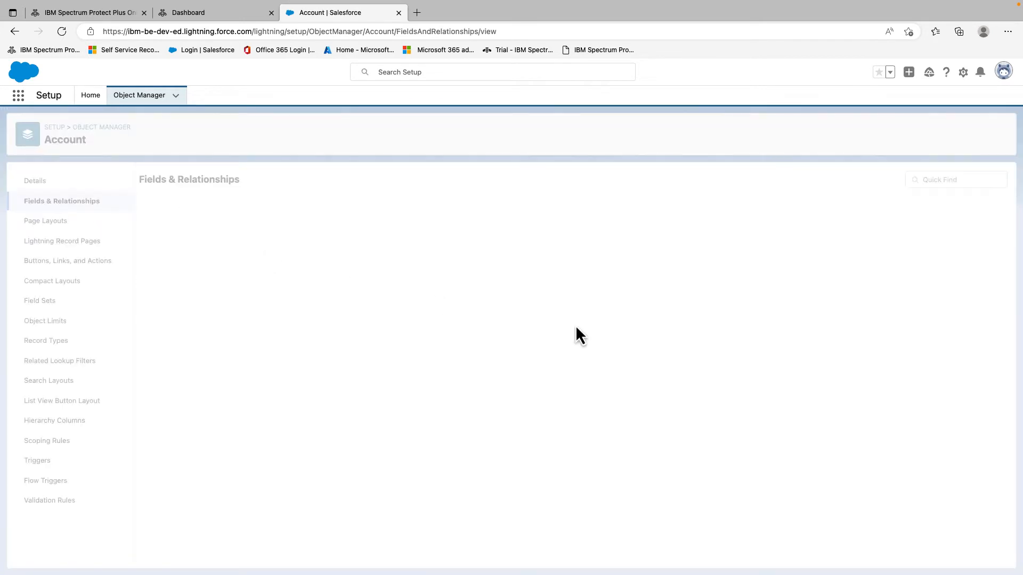
scroll(301, 351, down, 5)
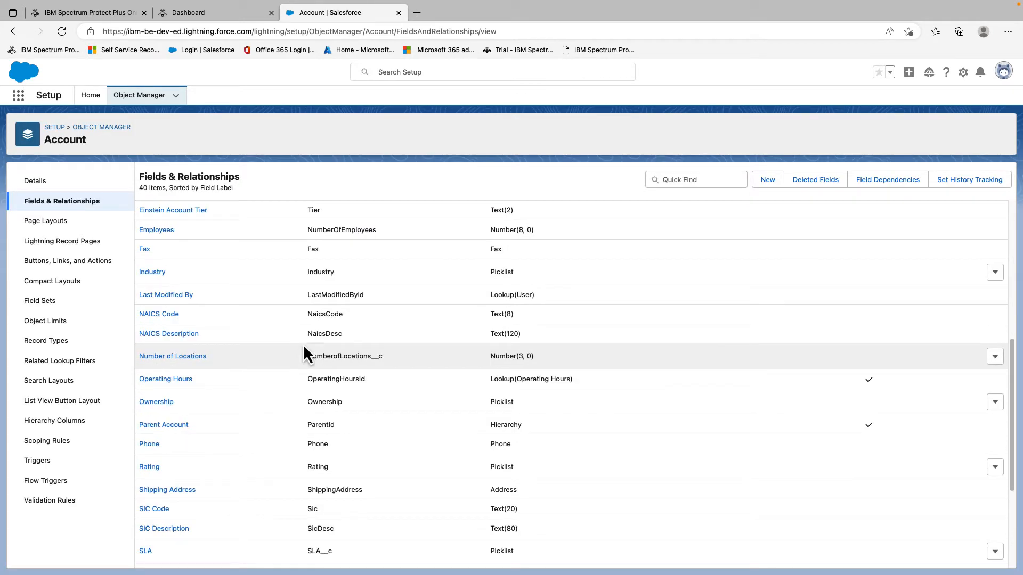
scroll(292, 358, down, 1)
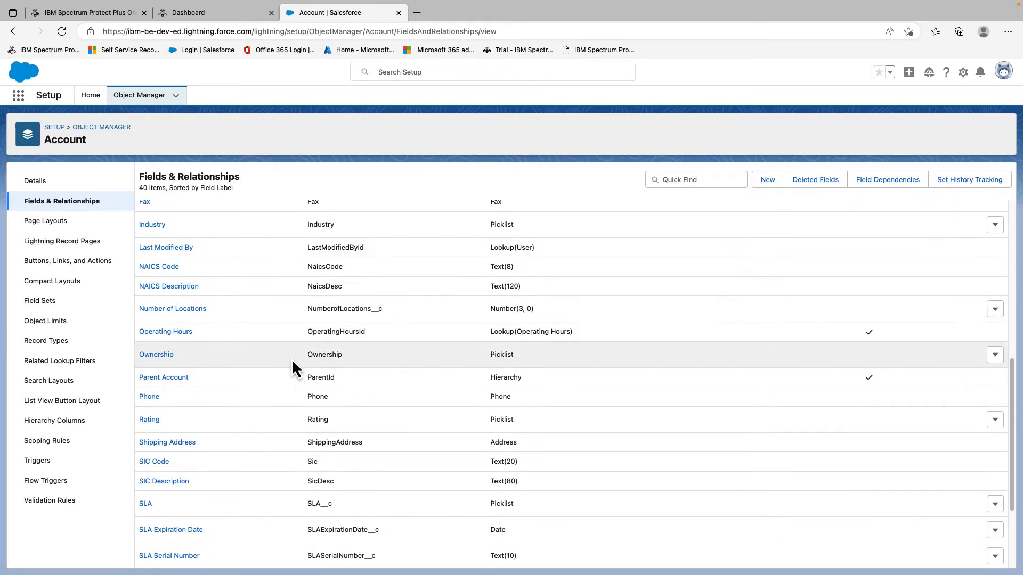
scroll(292, 360, up, 4)
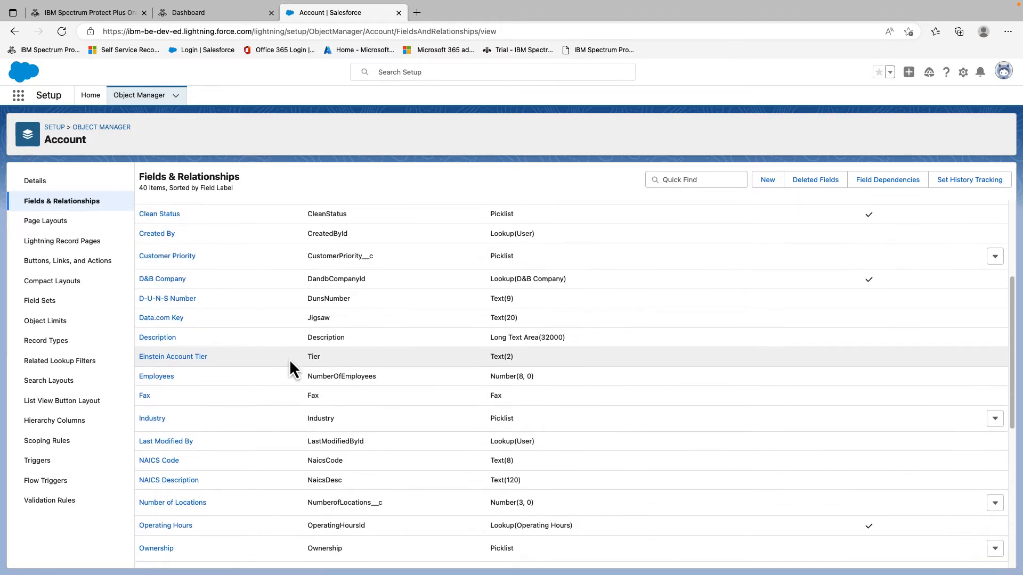
scroll(289, 359, down, 1)
click(156, 398)
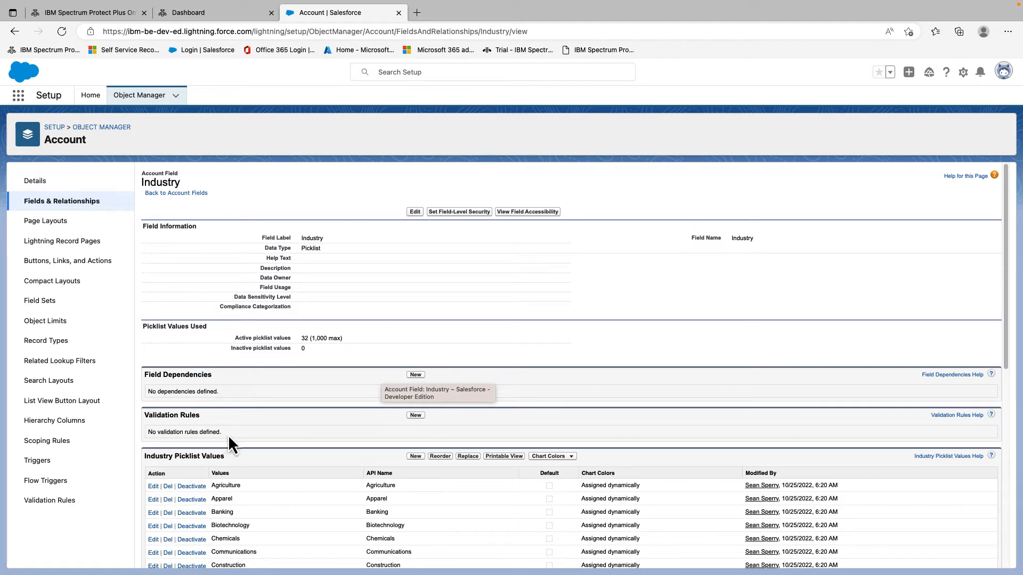
Delete the Apparel value from the Account Industry picklist and confirm the deletion.
scroll(229, 434, down, 1)
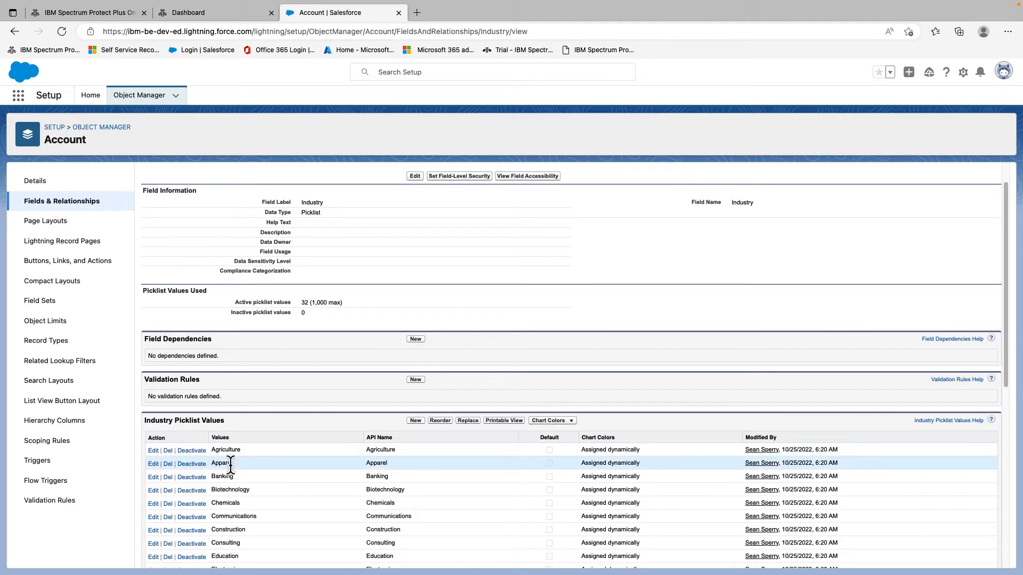
click(168, 465)
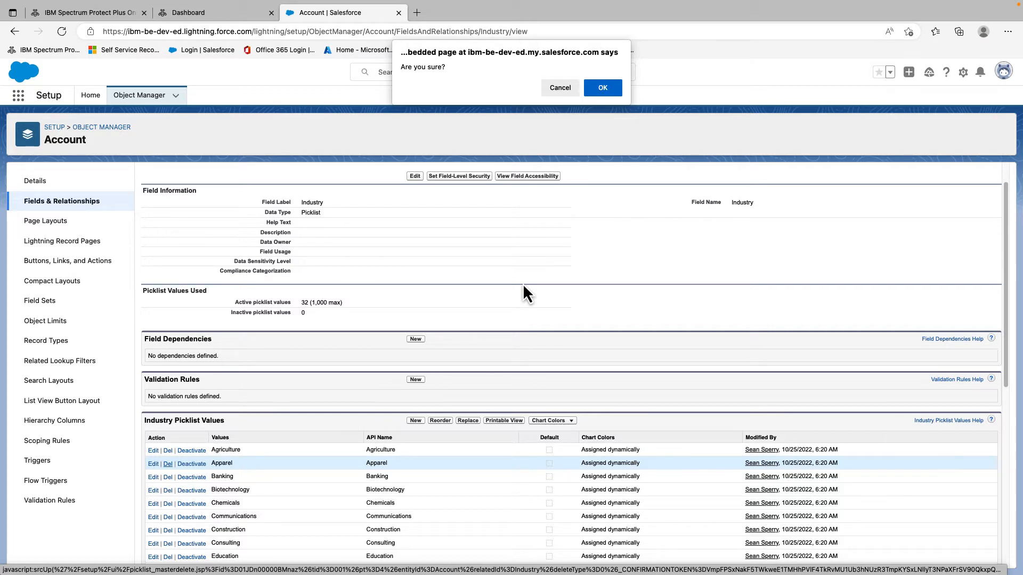
click(600, 87)
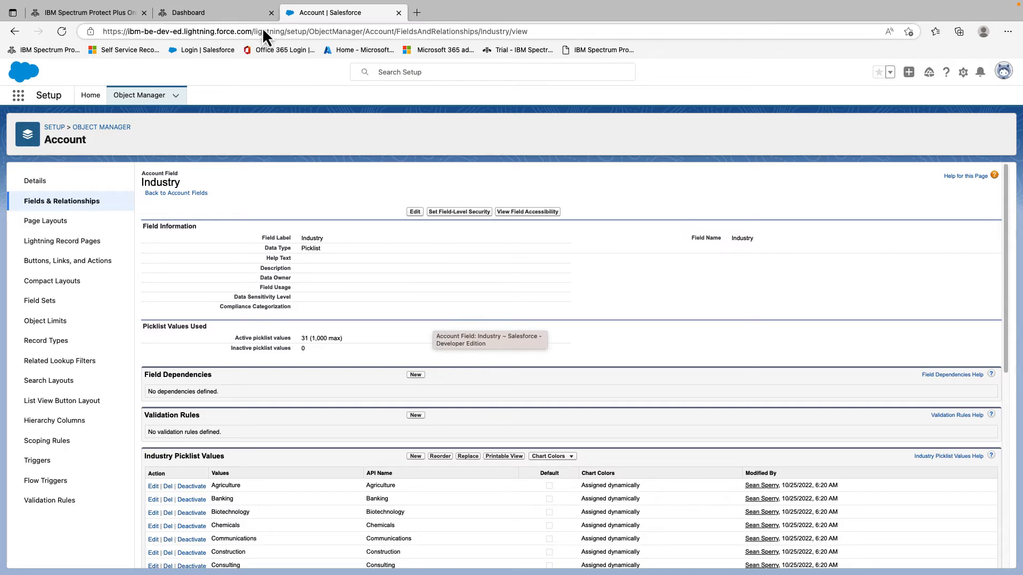
Return to the backup service Dashboard and go to its Compare page.
click(226, 13)
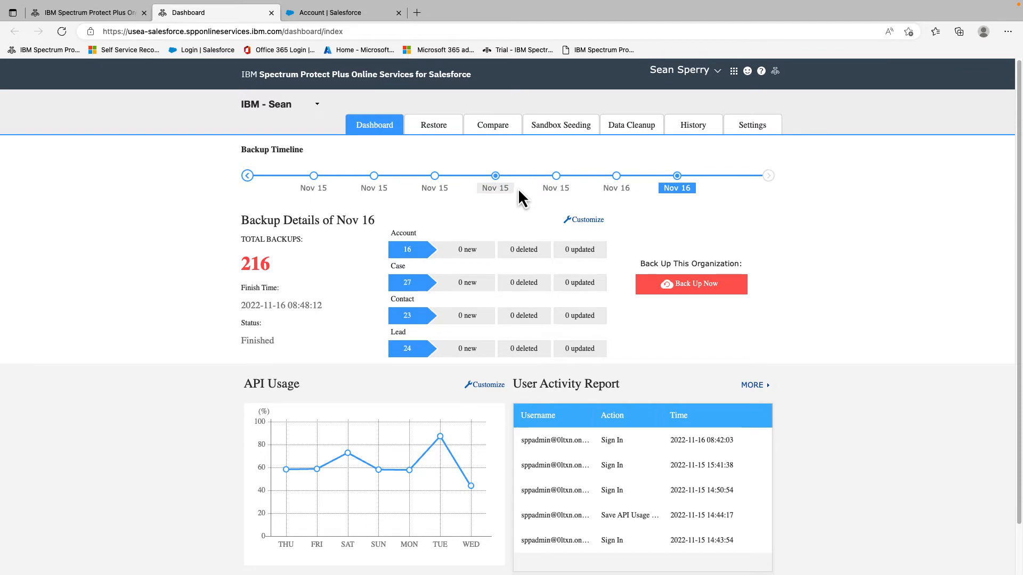
click(492, 133)
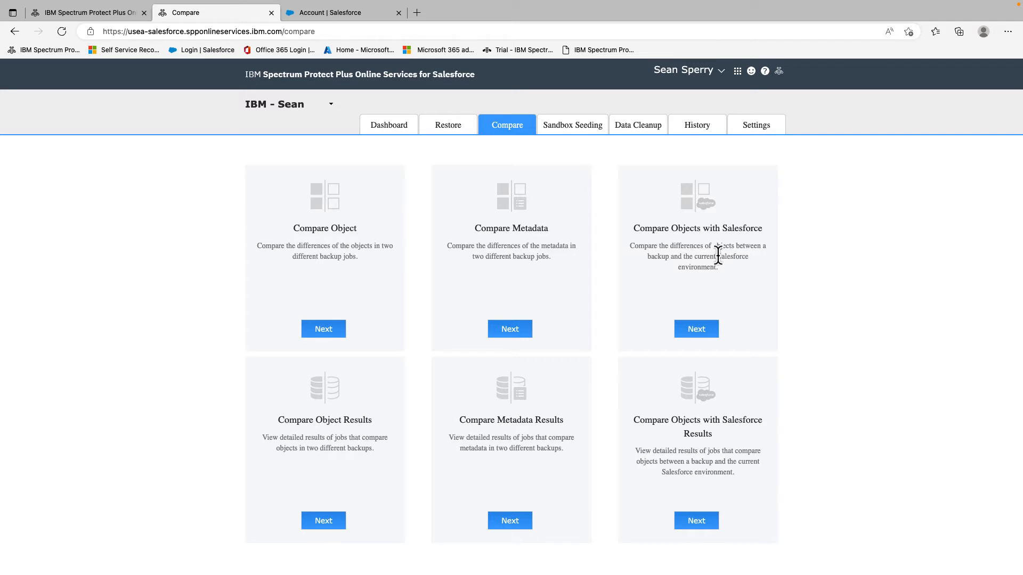
Launch an Account-only comparison of the 2022-11-16 8:48:12 backup against live Salesforce.
click(709, 334)
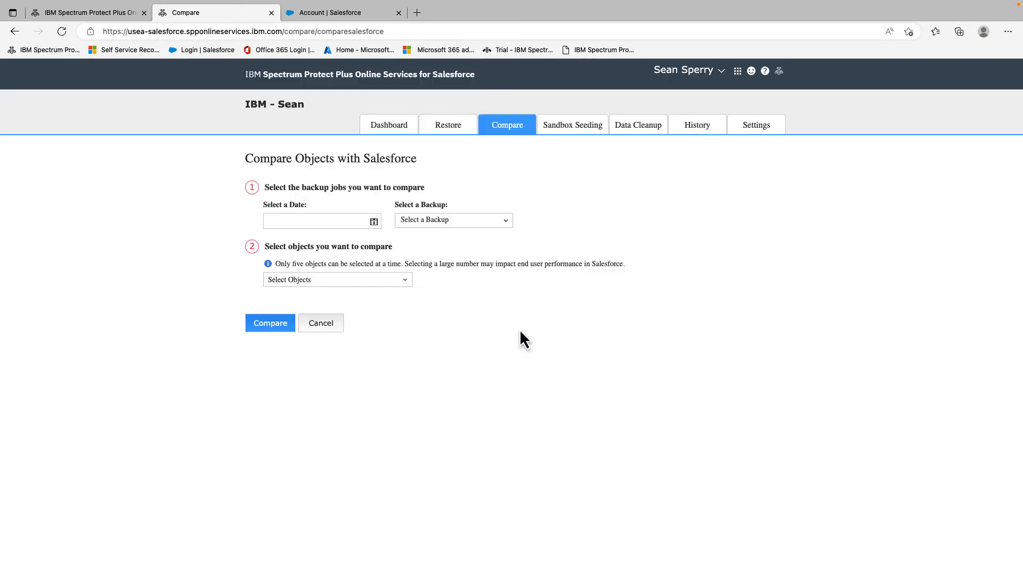
click(373, 222)
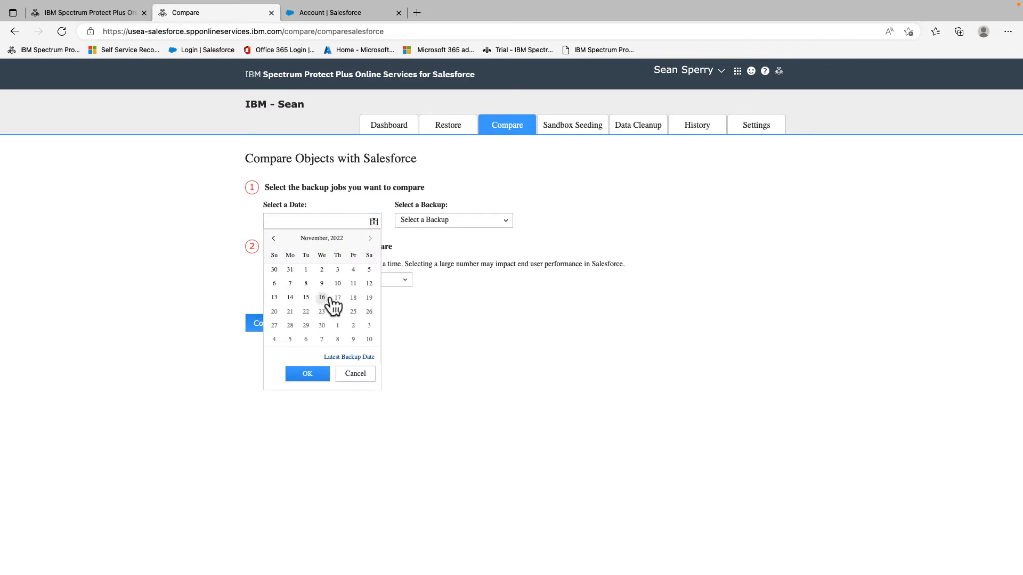
click(307, 375)
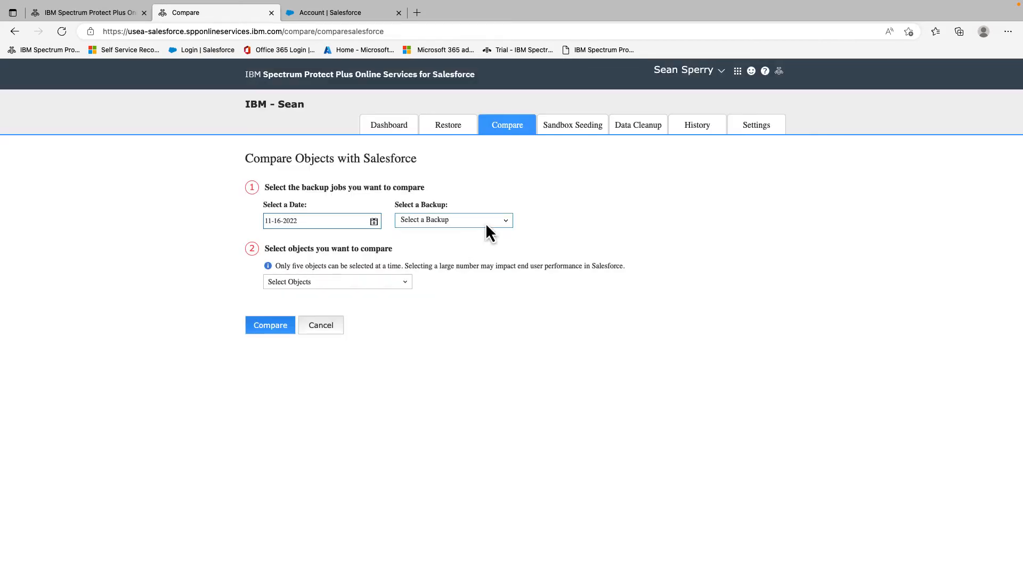
click(486, 222)
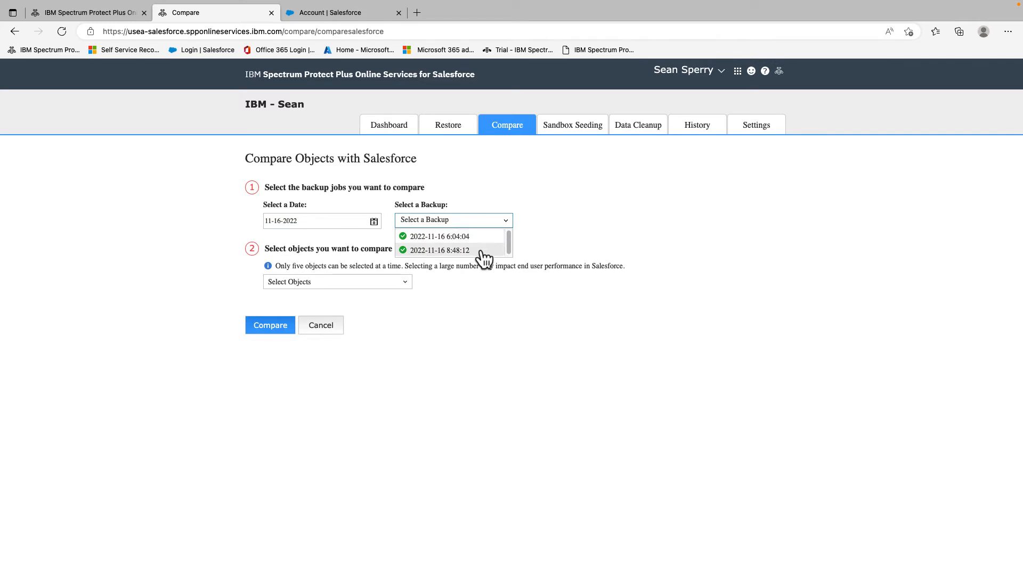
click(467, 252)
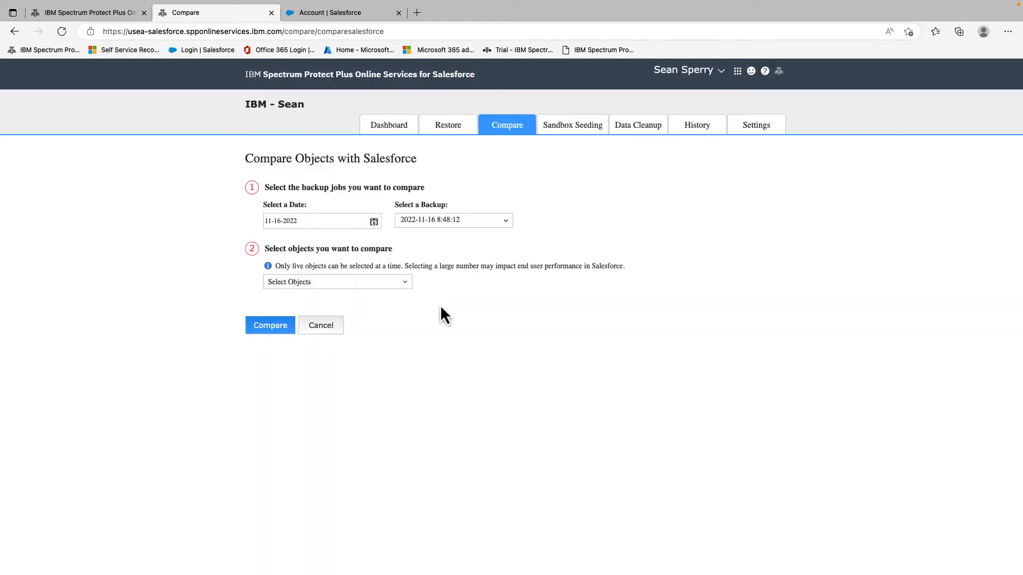
click(407, 283)
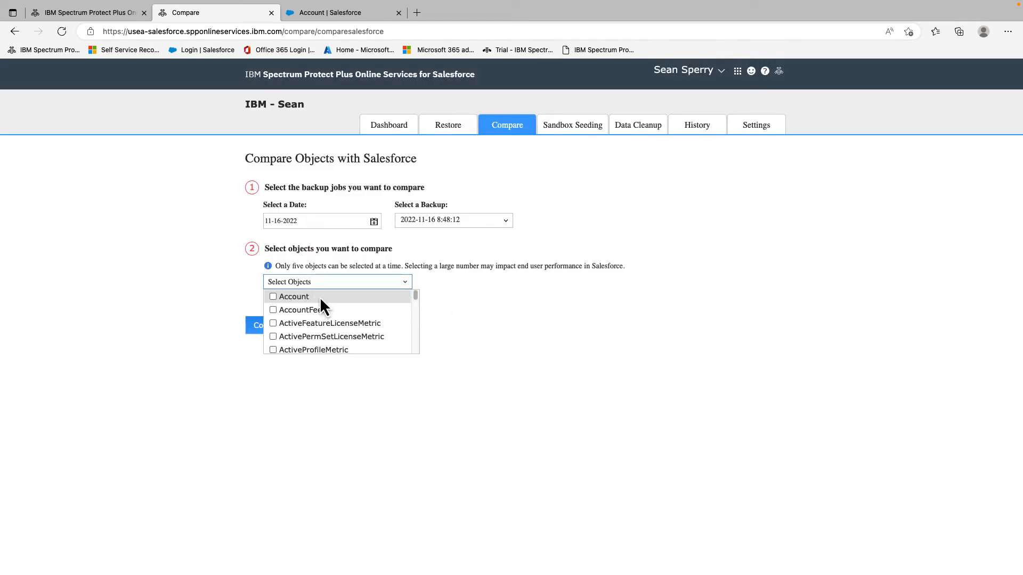
click(274, 296)
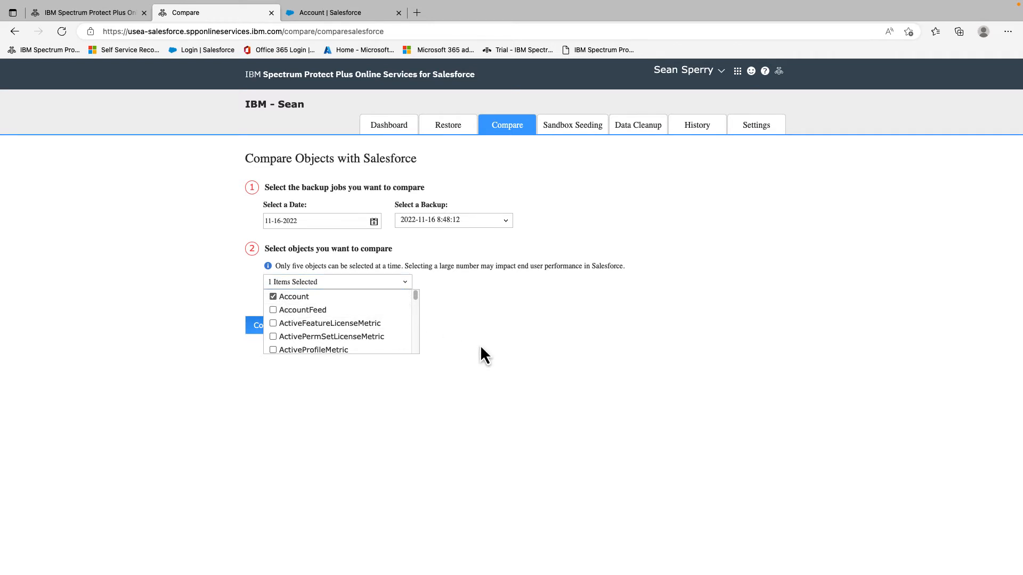
click(494, 341)
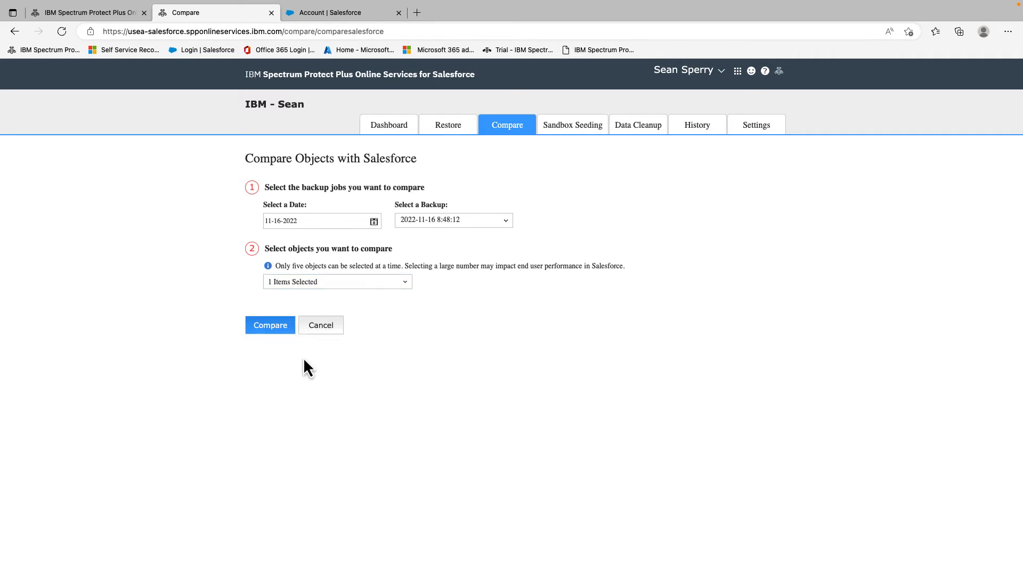
click(275, 329)
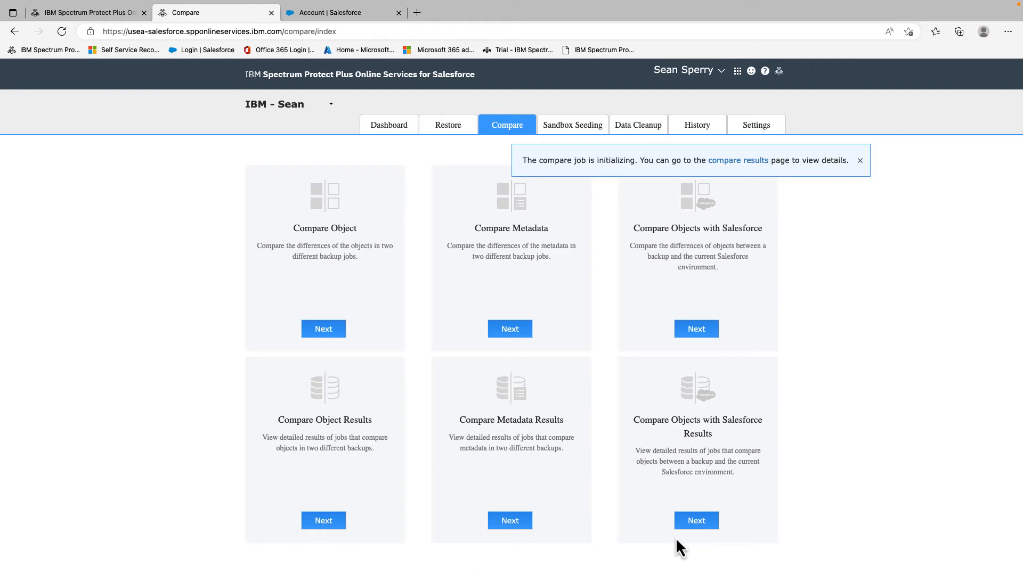
Show the Compare Objects with Salesforce results, where Account has 2 changed records.
click(692, 527)
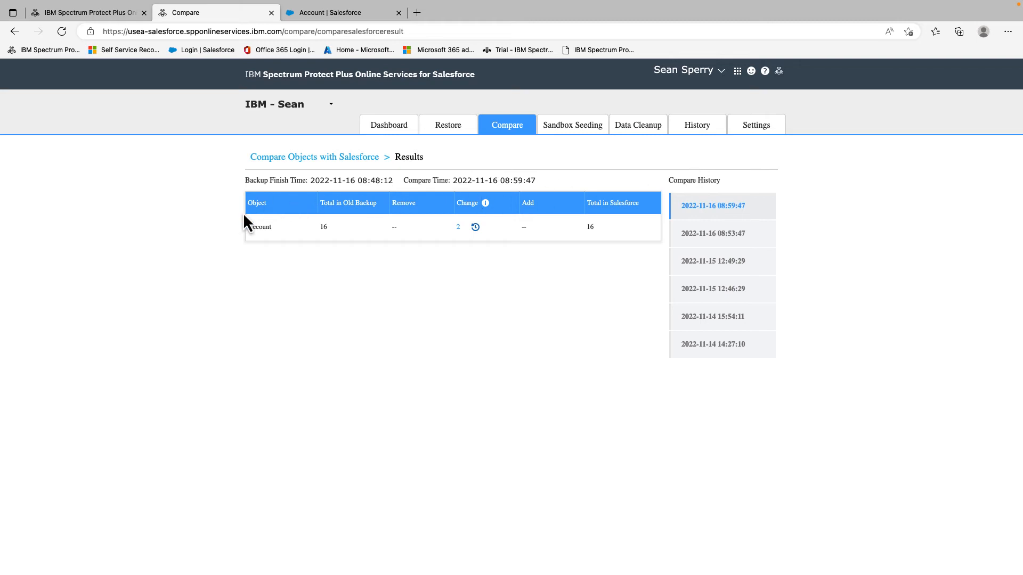
Start a restore of the 2 changed Account records from the results page.
click(476, 228)
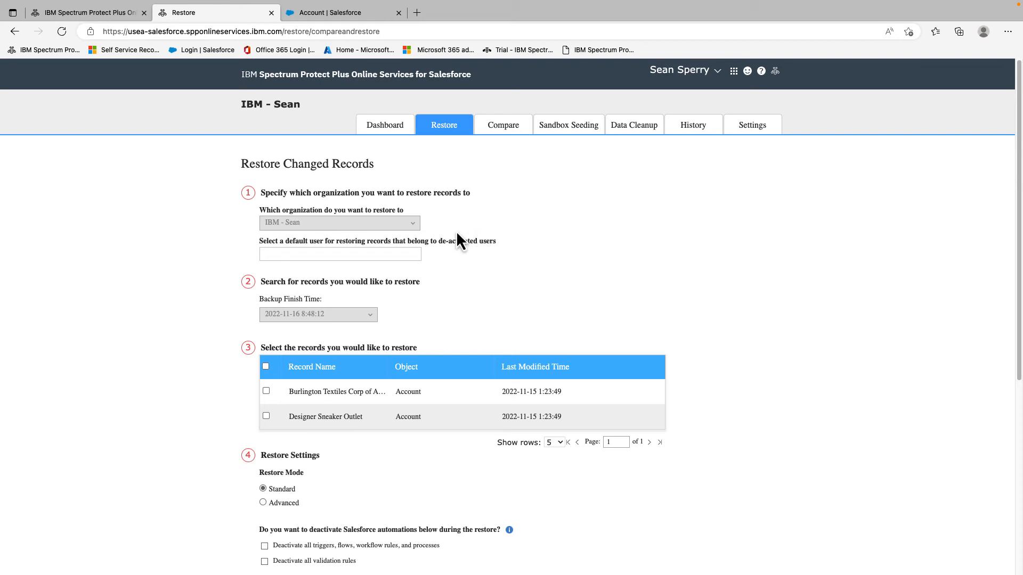
Select both changed Account records and set conflicts to overwrite existing records.
scroll(447, 288, down, 3)
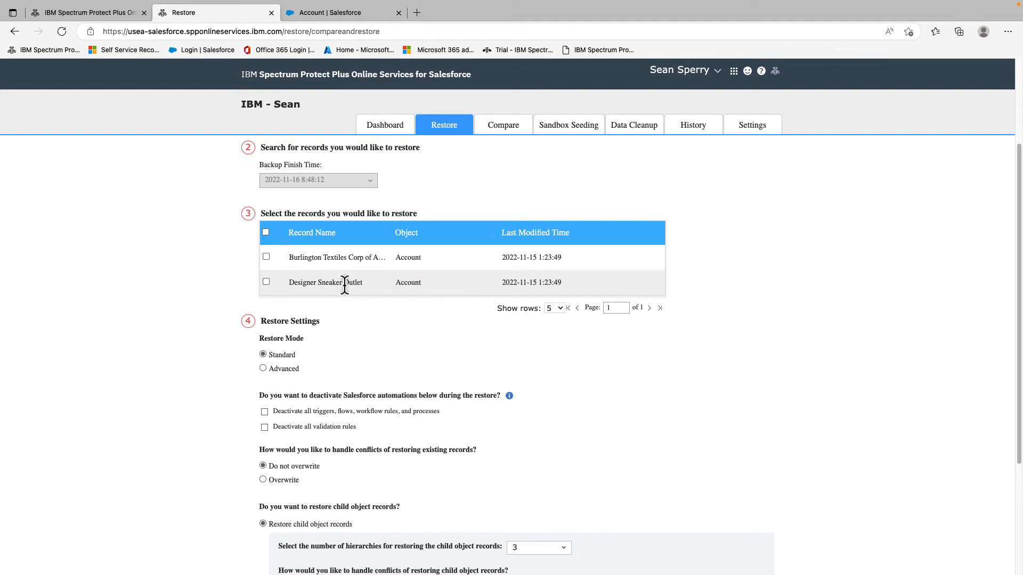
click(266, 233)
scroll(431, 342, down, 2)
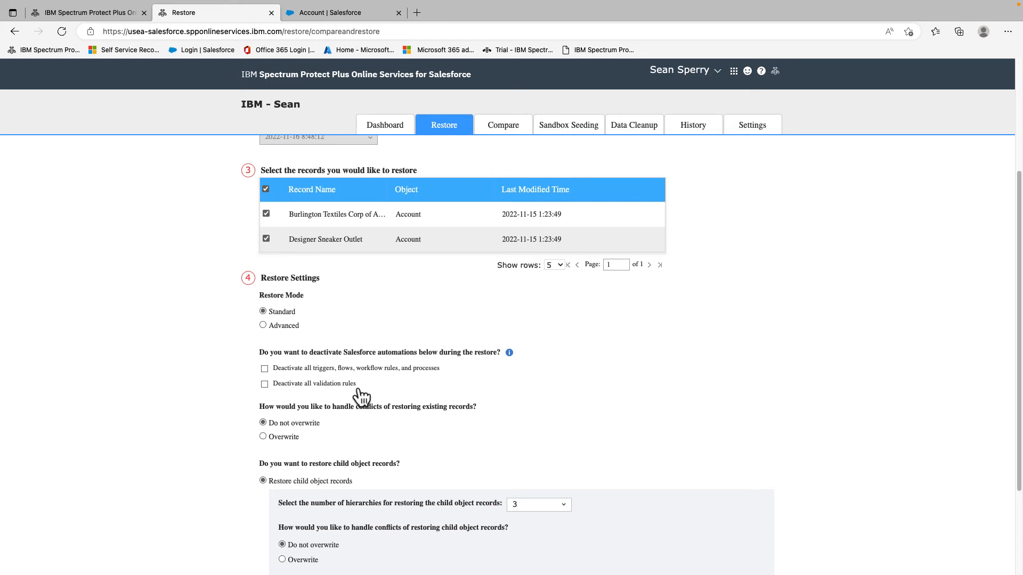
scroll(359, 394, down, 1)
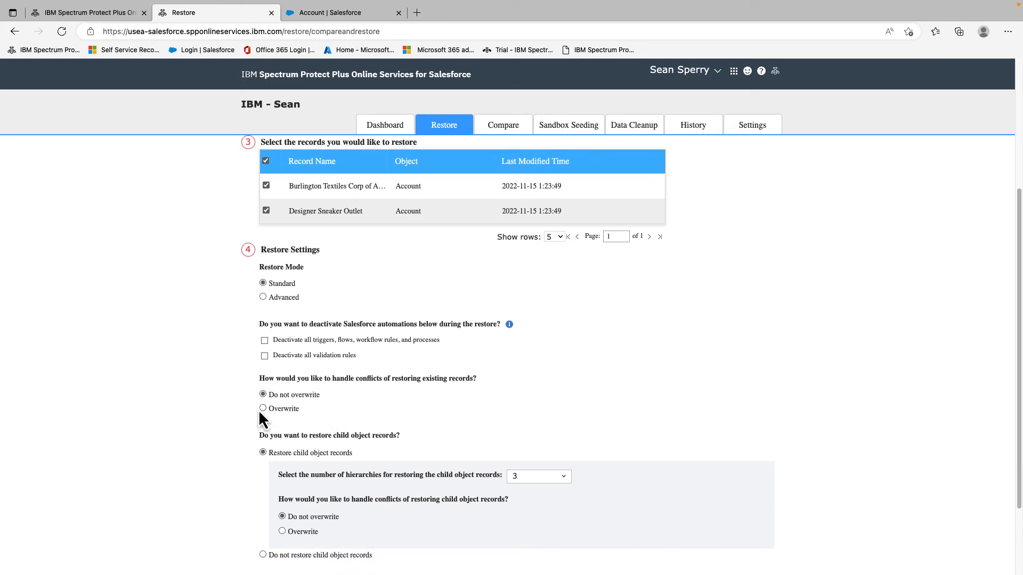
scroll(455, 424, down, 4)
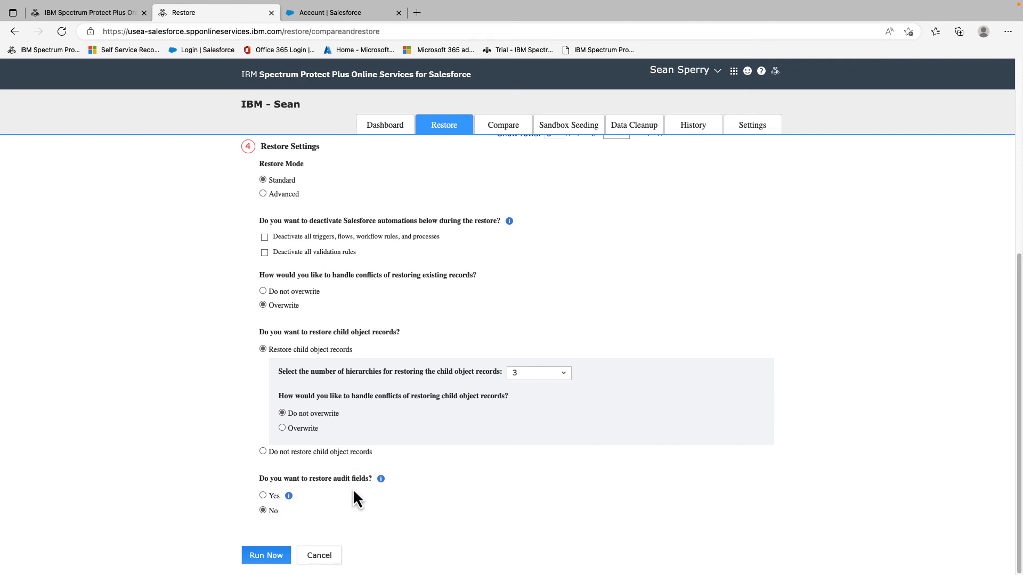
Run the restore now and confirm the Restore job reached 100% in History.
click(275, 558)
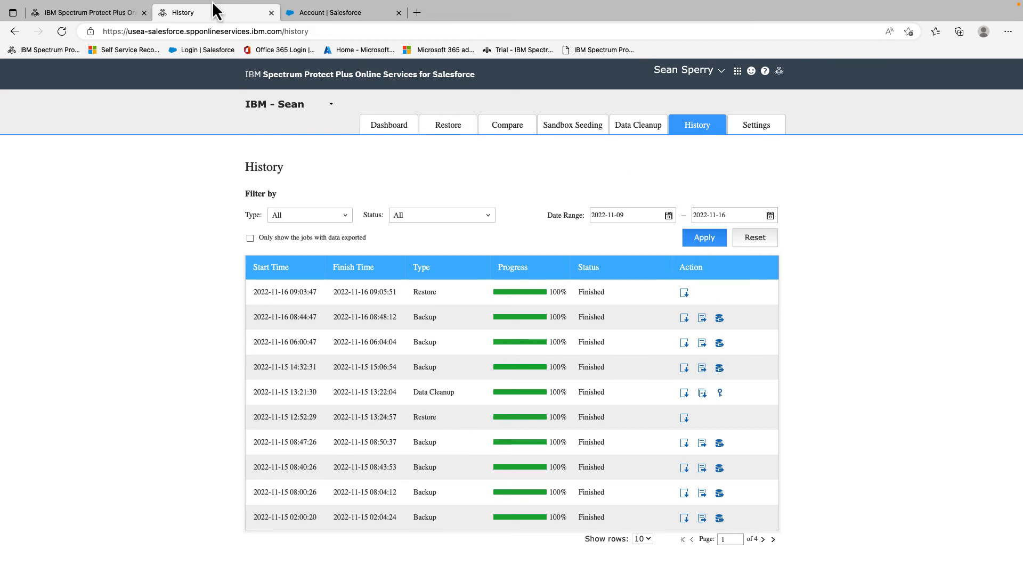
In the Salesforce Sales app, open Accounts and the Designer Sneaker Outlet record.
click(362, 16)
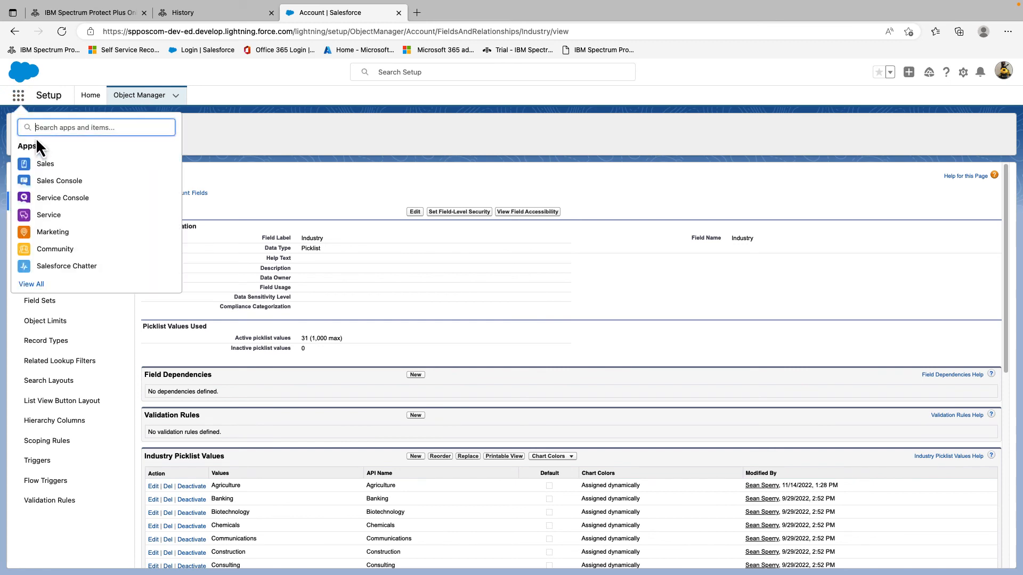
text(sales)
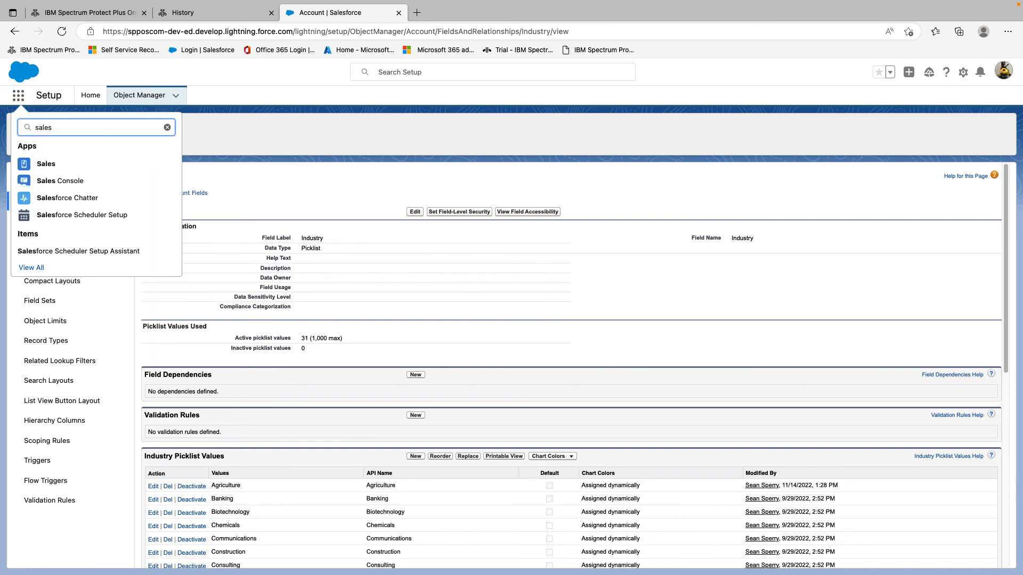
click(47, 164)
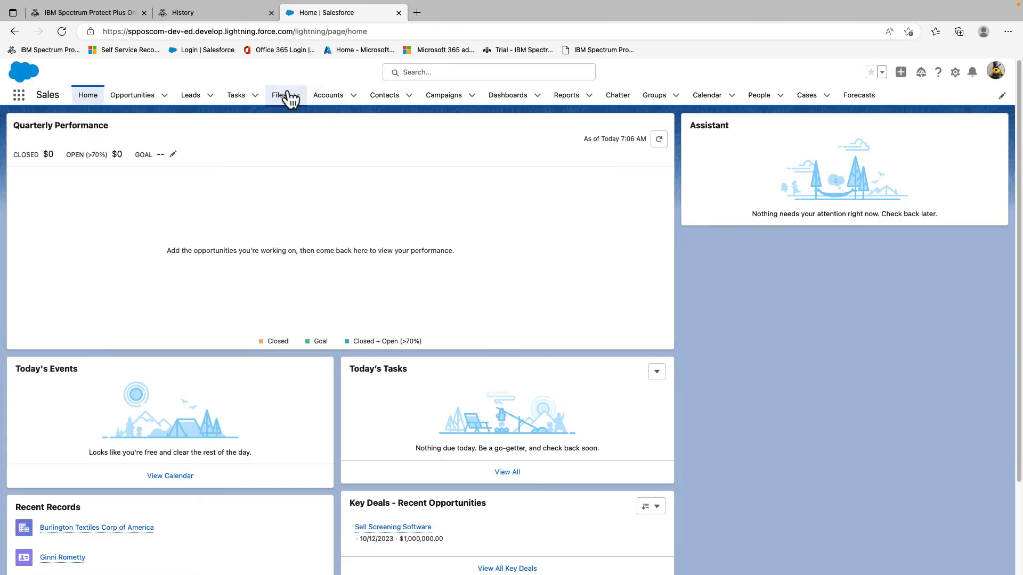
click(331, 104)
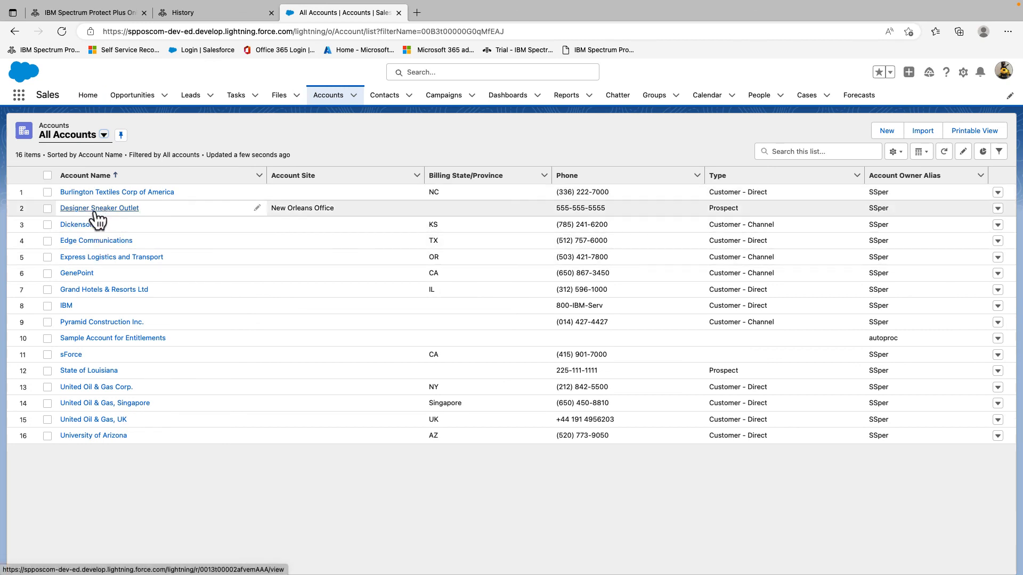
click(135, 207)
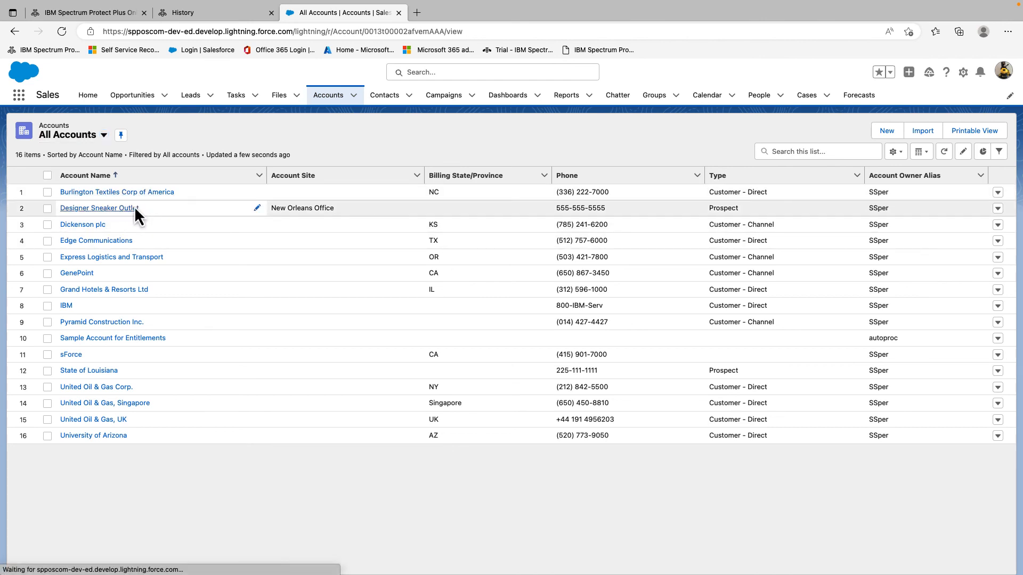